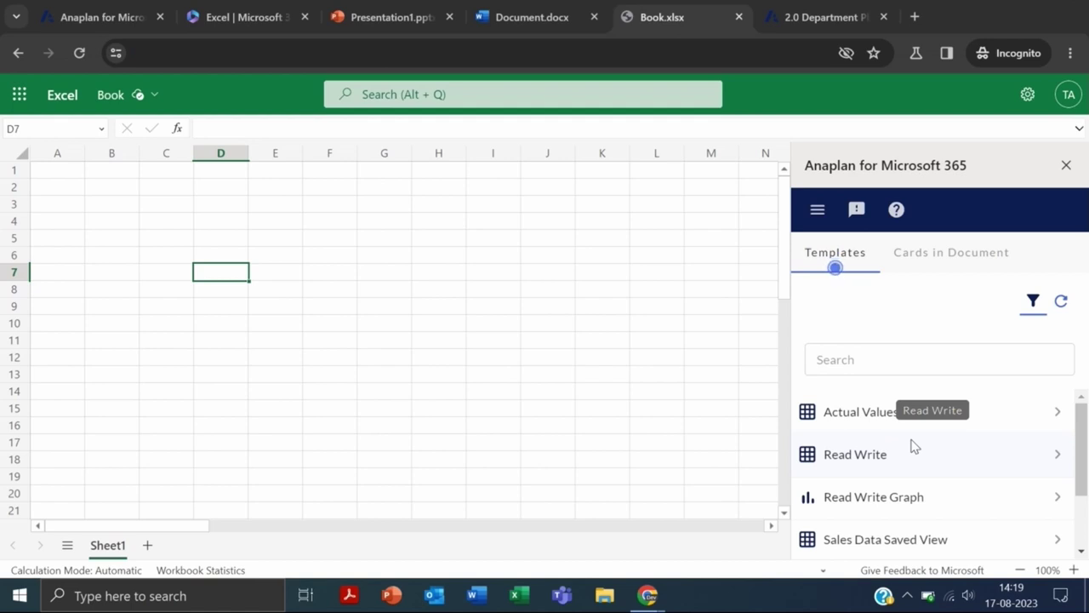
# Scroll the Anaplan Templates list down and back up to review the available card templates
pyautogui.moveTo(1080, 425); pyautogui.dragTo(1080, 473)
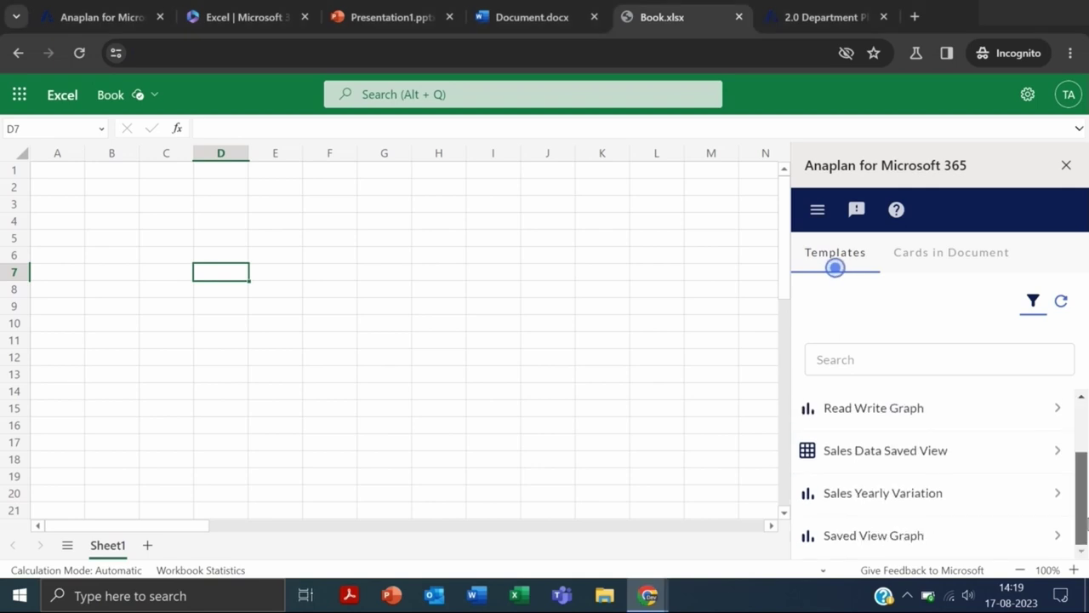
pyautogui.moveTo(1086, 526); pyautogui.dragTo(1086, 423)
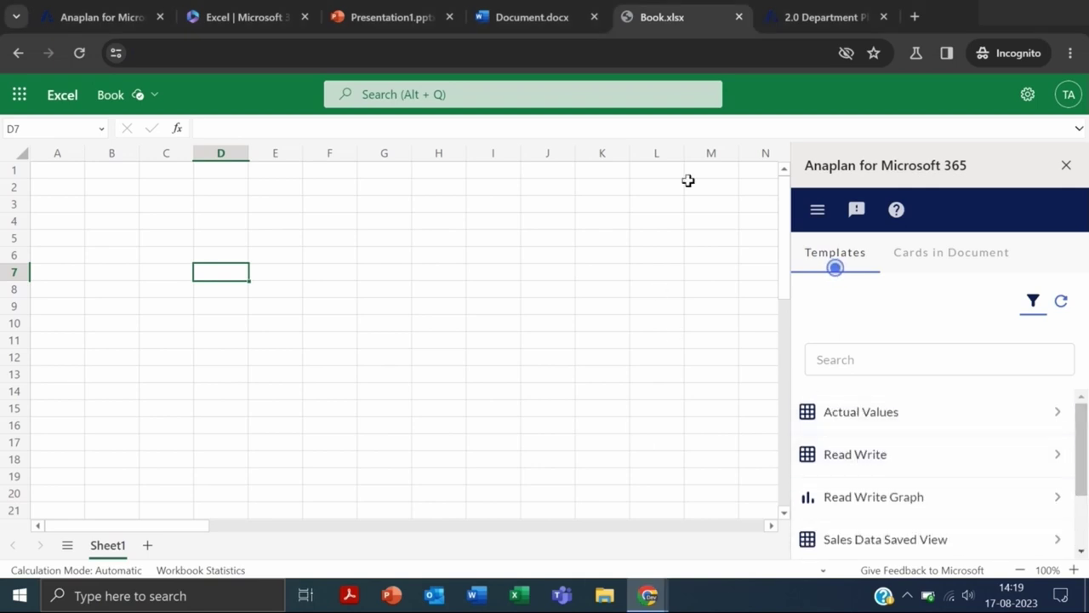
# Compare the 2.0 Department Planning board's Actual Values card with the Book workbook's template list
pyautogui.click(790, 12)
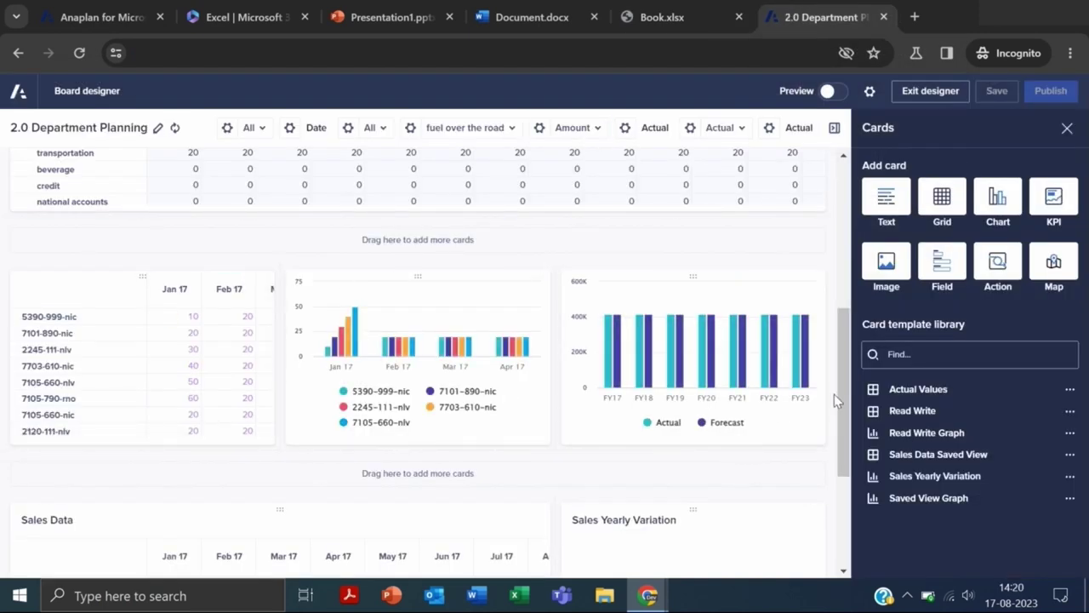
pyautogui.moveTo(839, 393); pyautogui.dragTo(856, 425)
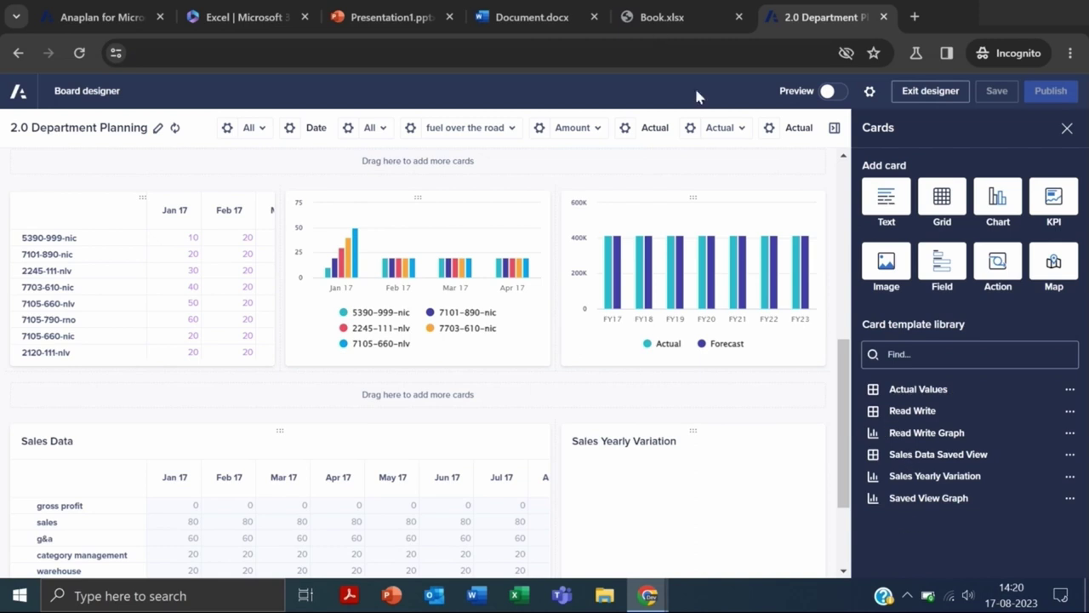
pyautogui.click(662, 19)
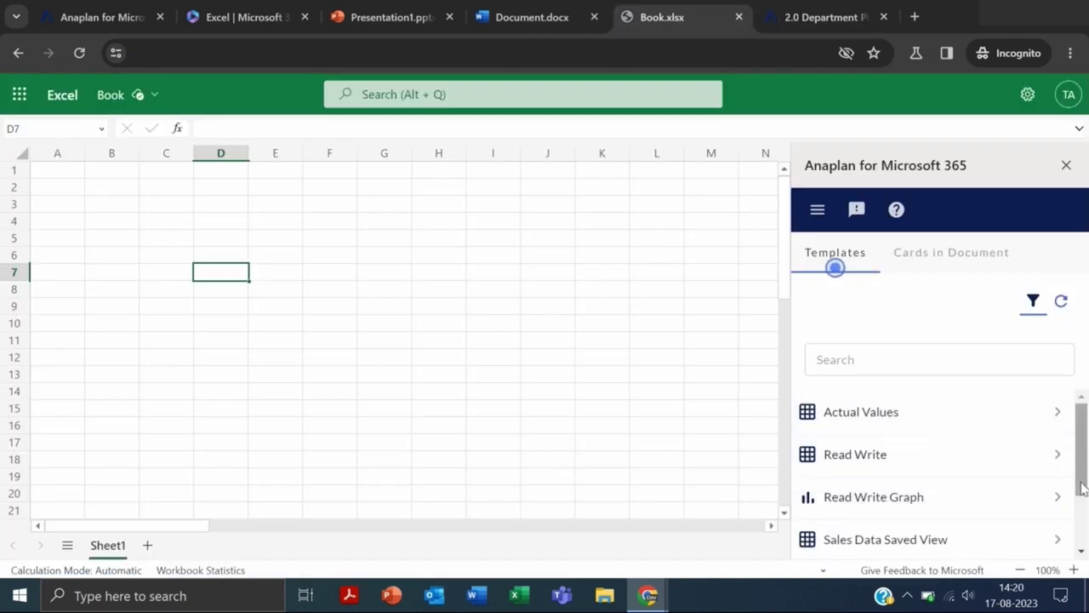
pyautogui.moveTo(1082, 458); pyautogui.dragTo(1084, 532)
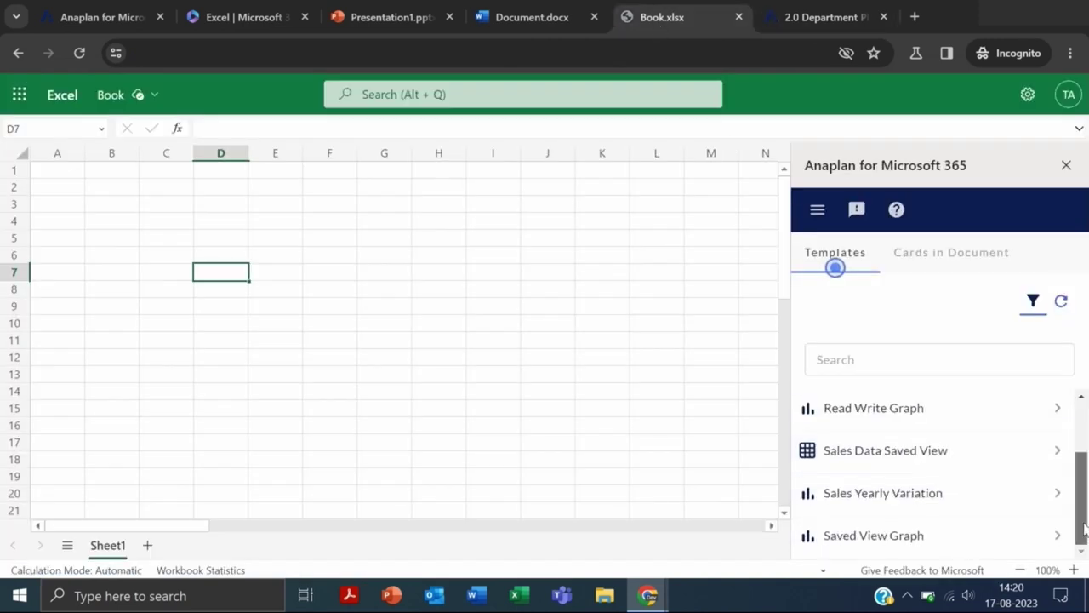
pyautogui.click(781, 17)
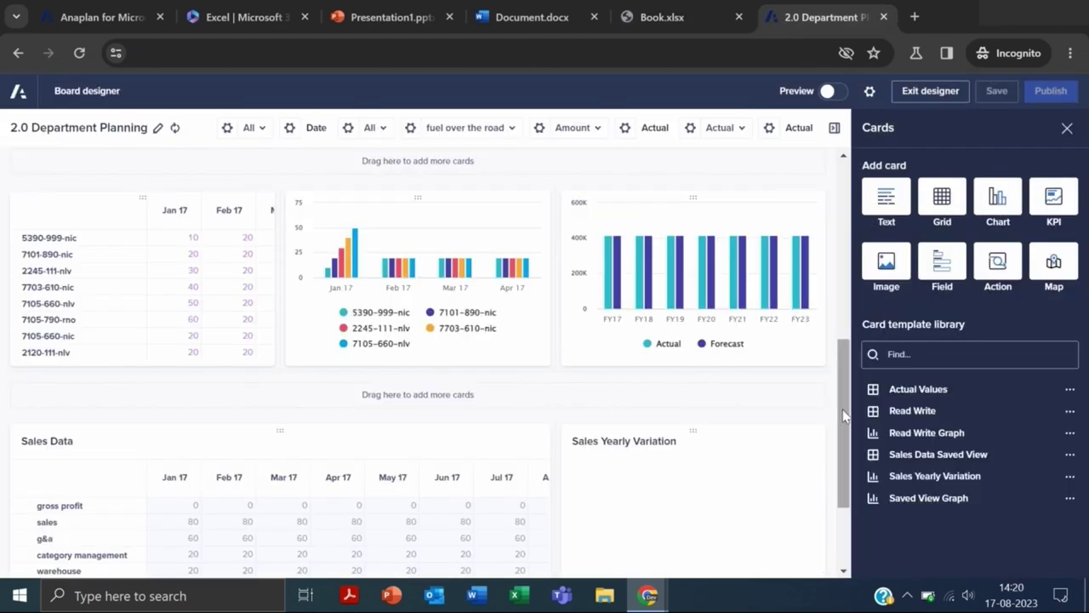
pyautogui.scroll(5, 845, 415)
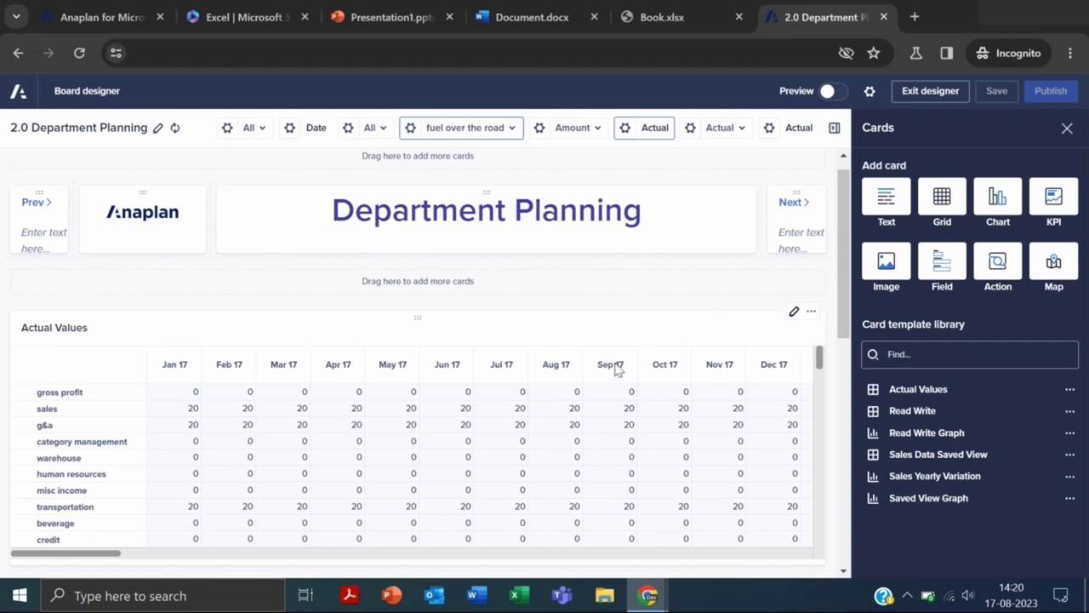
pyautogui.click(659, 17)
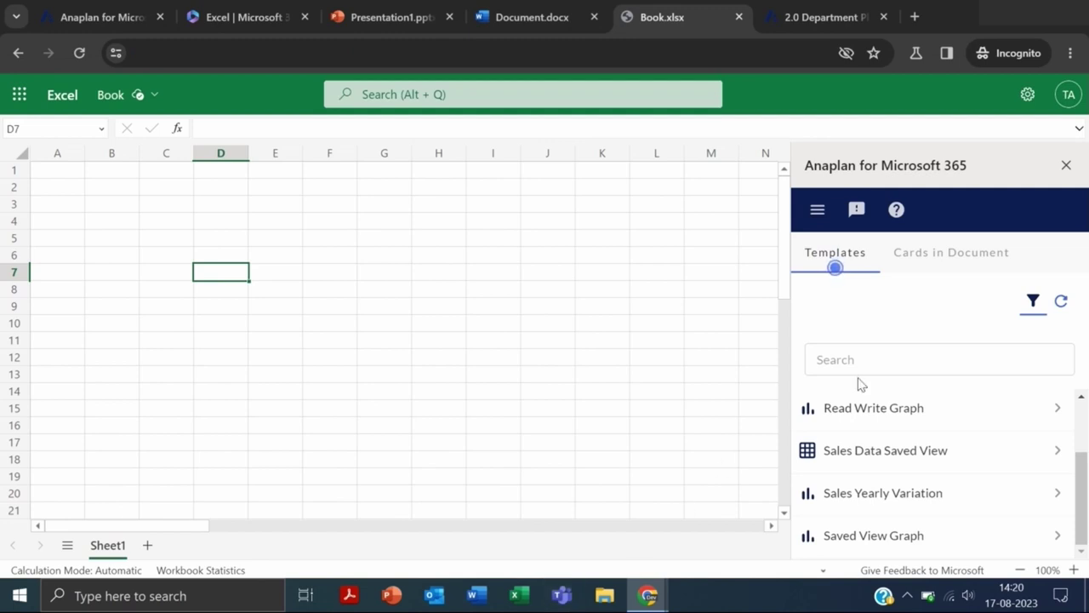
# Select the Actual Values template and open its details, which fails to retrieve widget details
pyautogui.scroll(2, 928, 421)
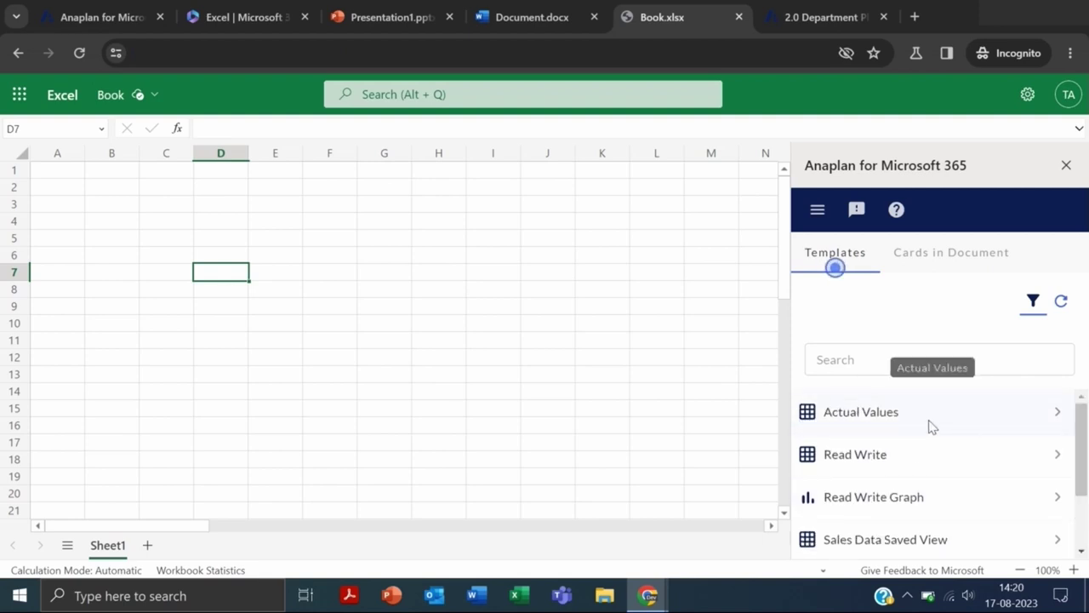
pyautogui.click(930, 426)
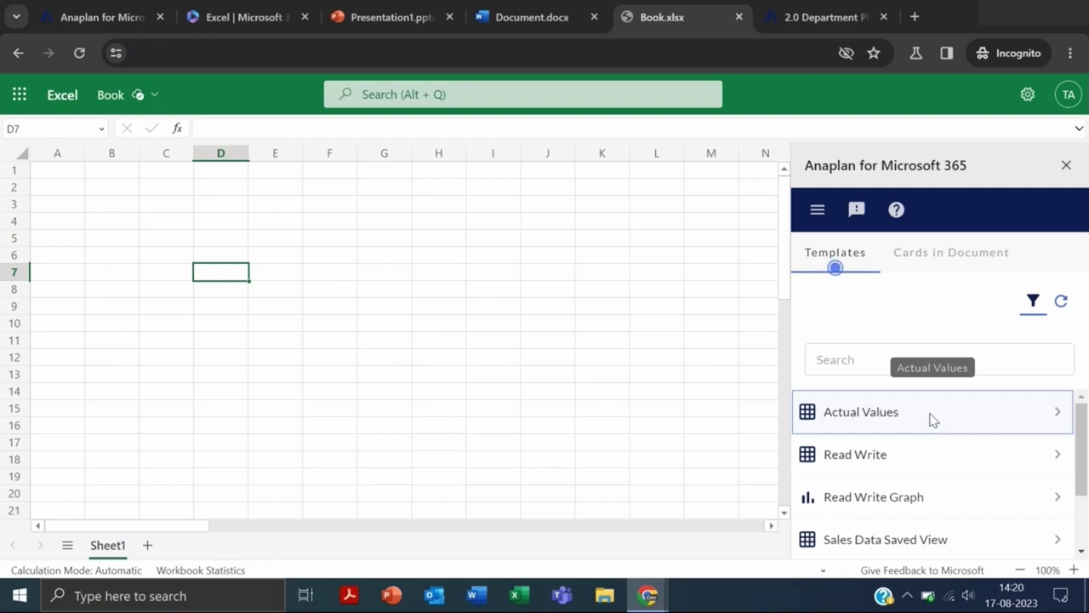
pyautogui.click(1056, 424)
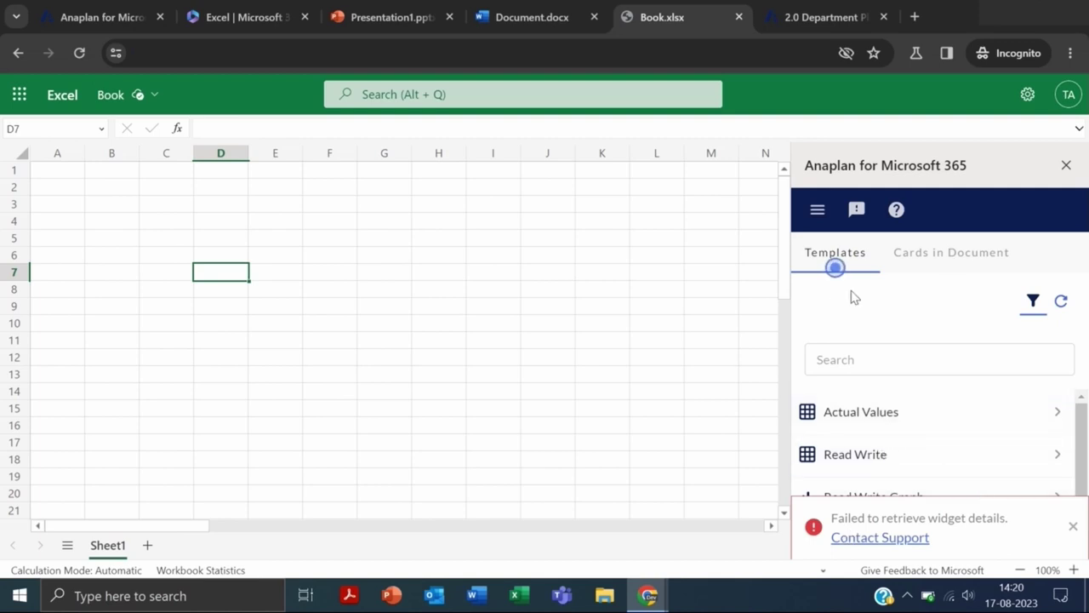
# Edit the Actual Values card and bring up the View field's module data-source list
pyautogui.click(817, 17)
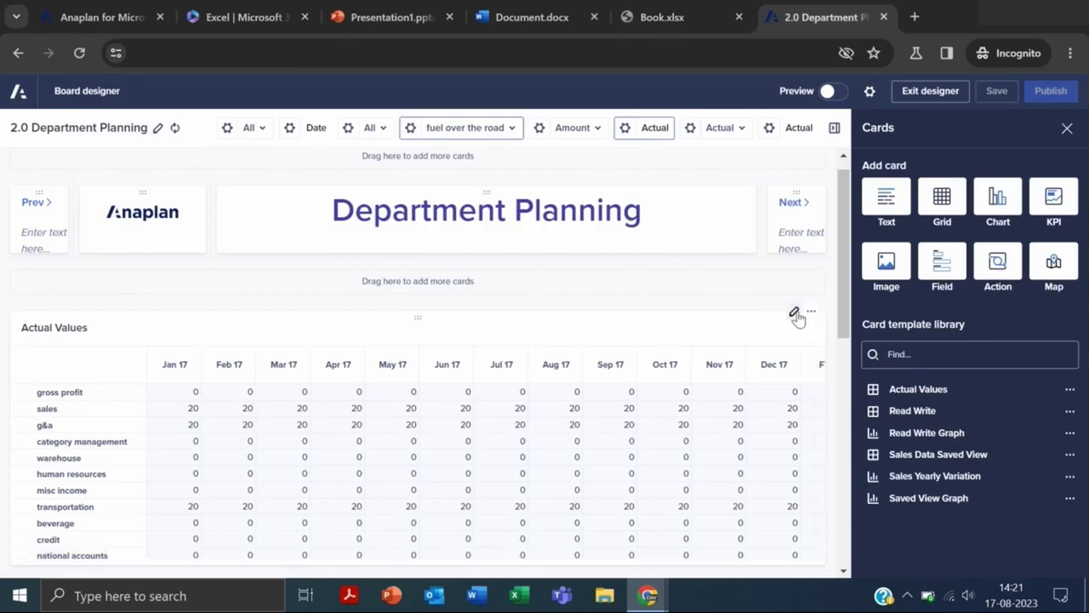
pyautogui.click(794, 312)
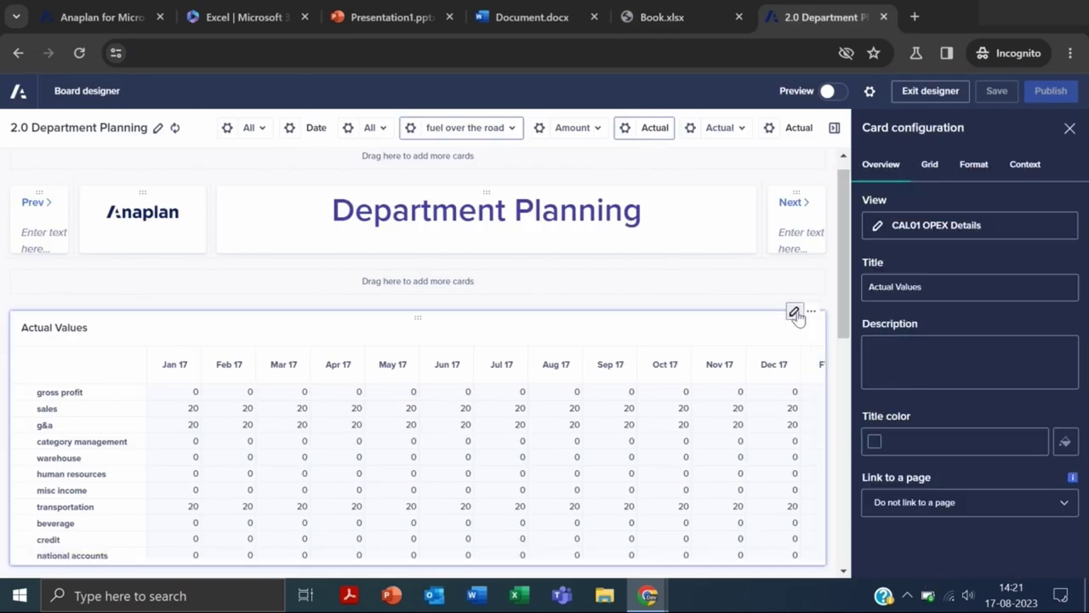
pyautogui.click(907, 227)
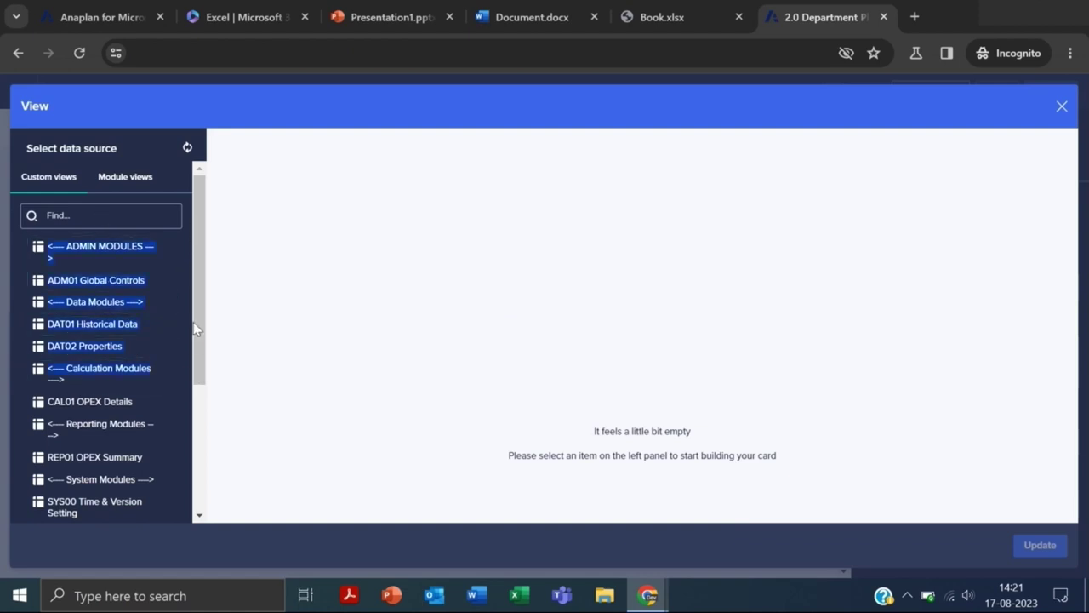
pyautogui.moveTo(196, 331); pyautogui.dragTo(204, 445)
pyautogui.scroll(3, 132, 383)
pyautogui.click(128, 284)
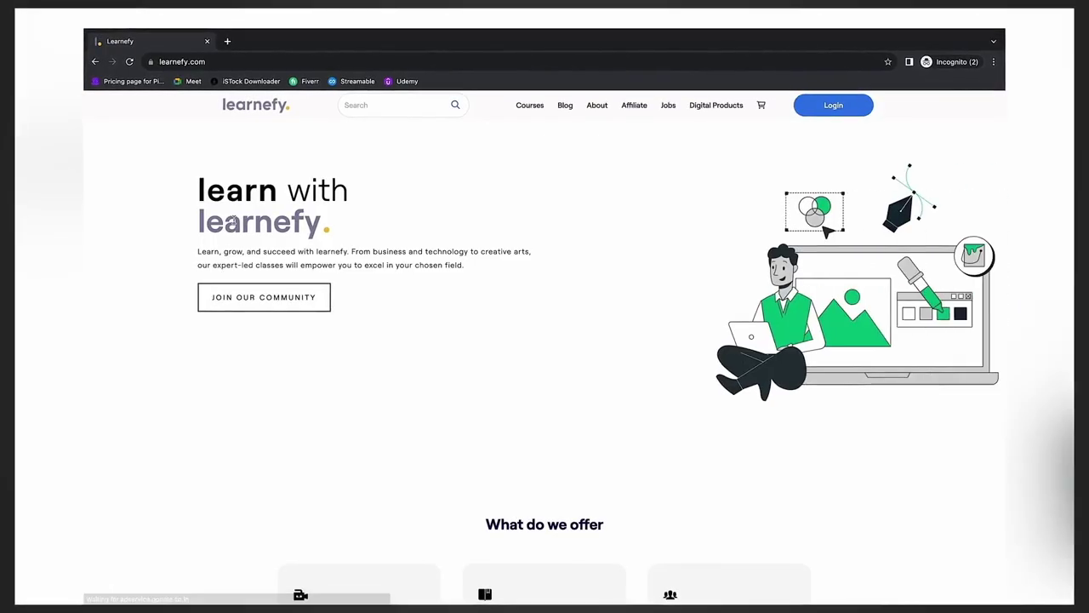
# Browse the Learnefy home page and open Courses to see the four Anaplan courses
pyautogui.scroll(-15, 481, 355)
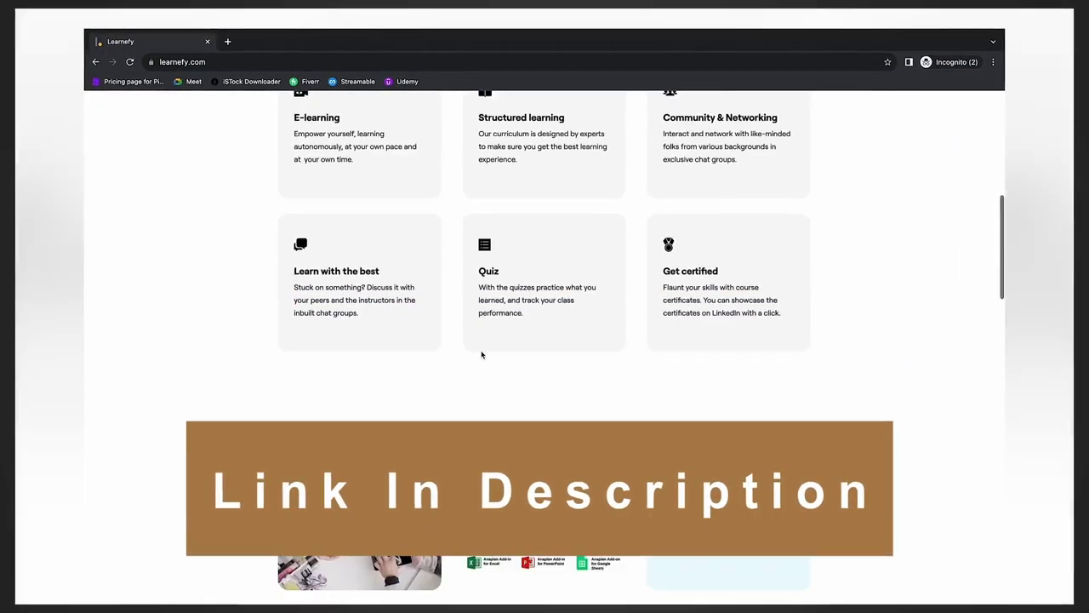
pyautogui.scroll(15, 481, 354)
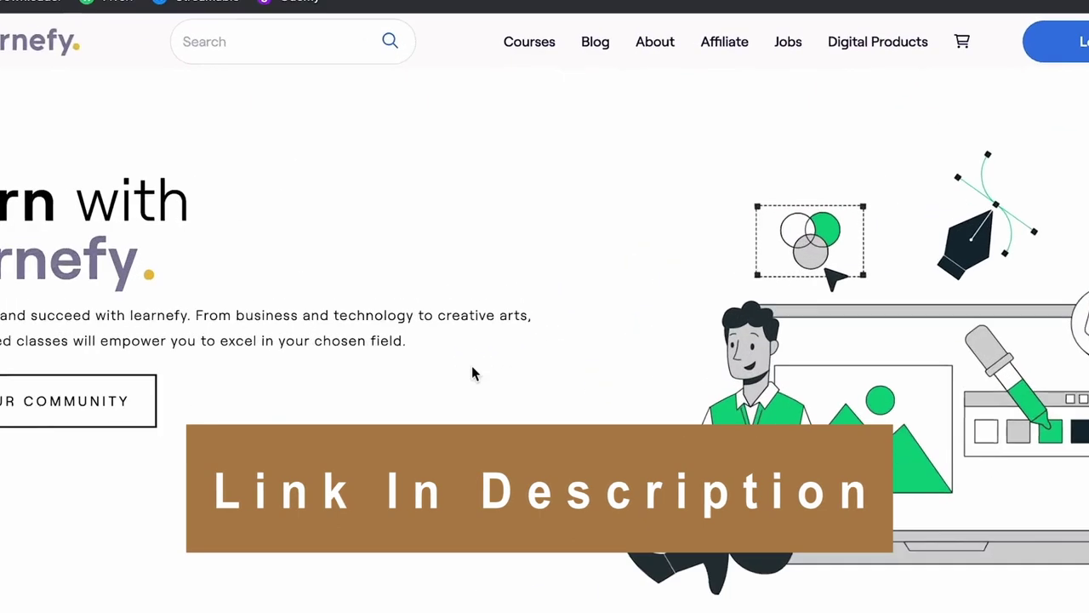
pyautogui.click(530, 42)
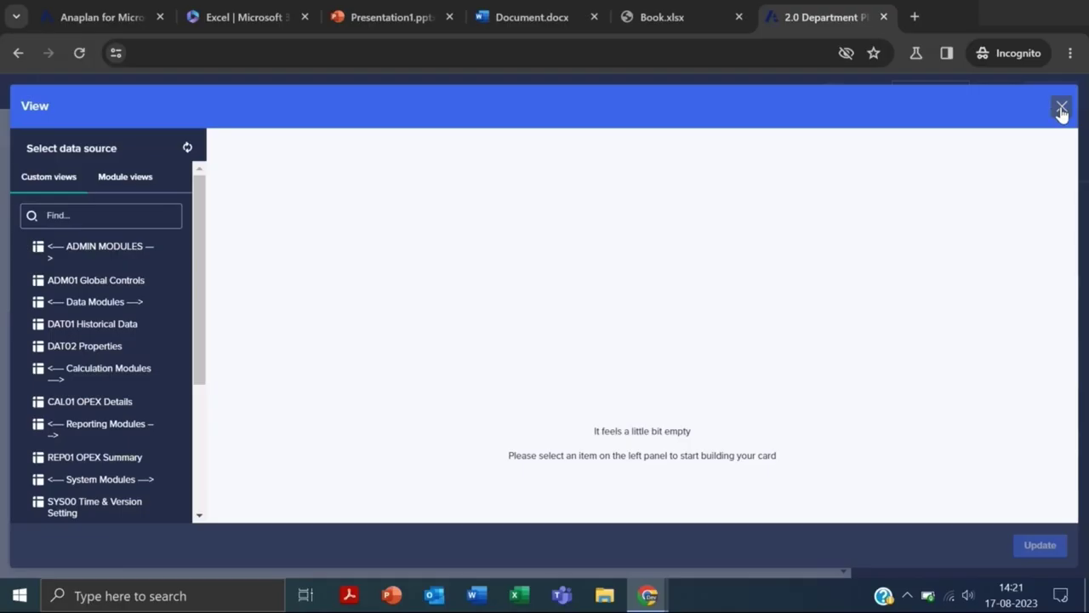
# Reopen the card's View picker for CAL01 OPEX Details, then close it back to the board designer
pyautogui.click(1061, 108)
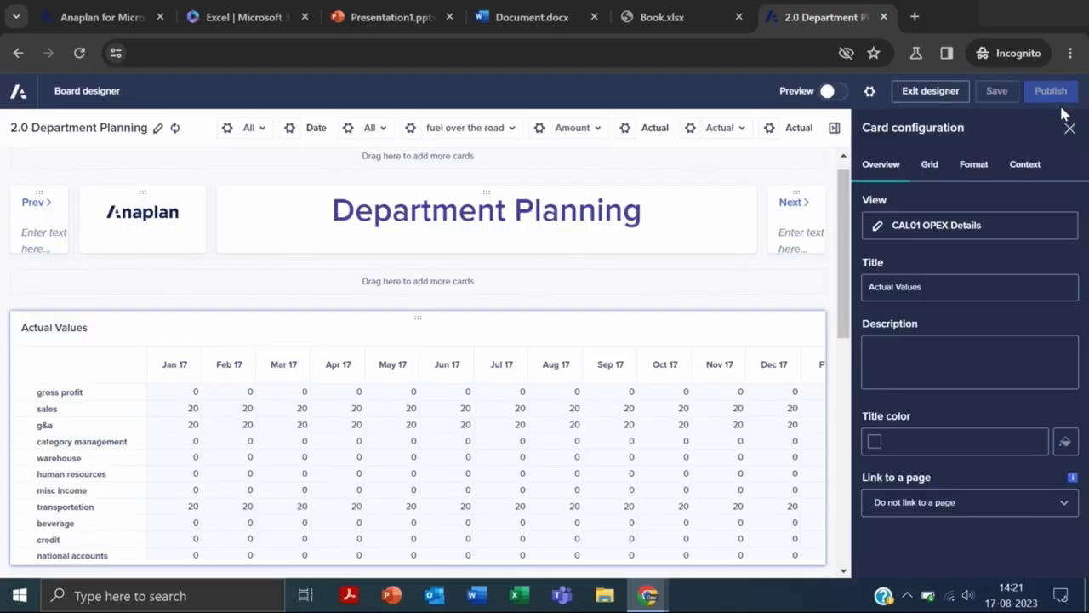
pyautogui.click(888, 235)
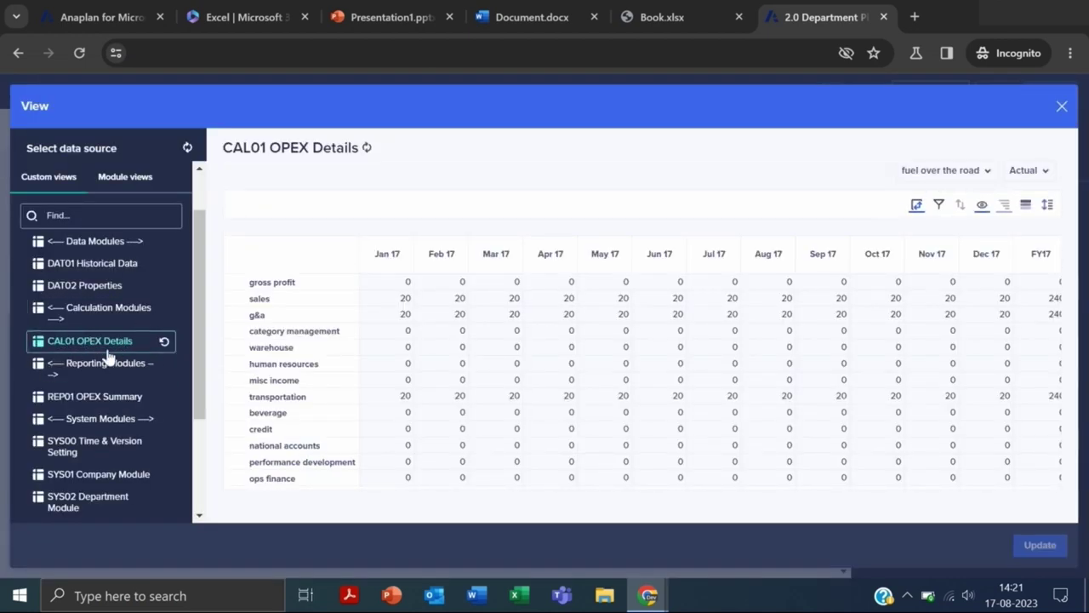
pyautogui.click(1061, 107)
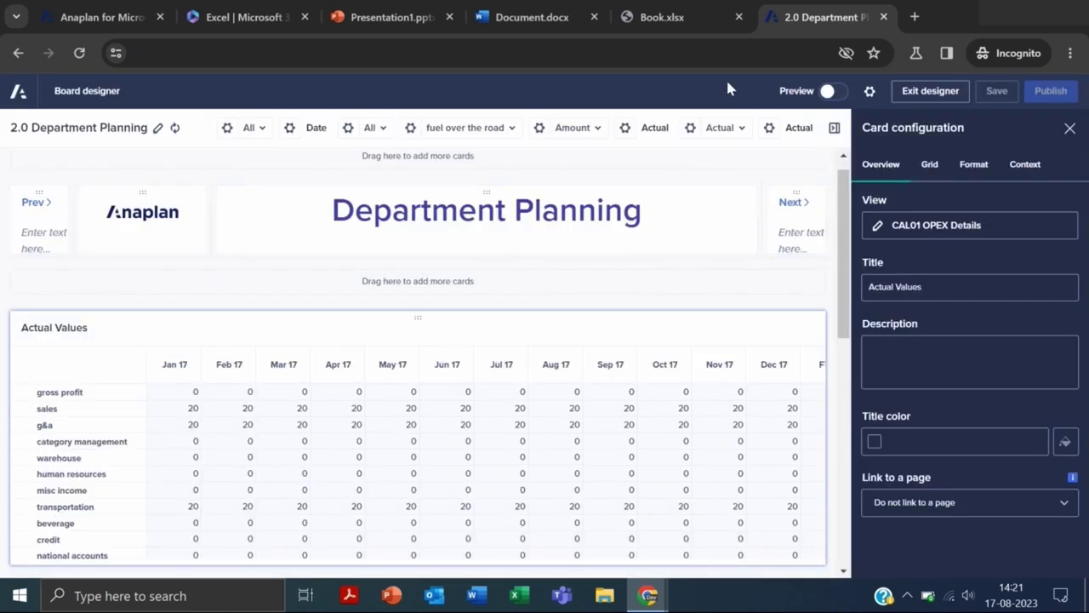
# Insert the Actual Values card into the Book.xlsx sheet using the Import image option
pyautogui.click(664, 17)
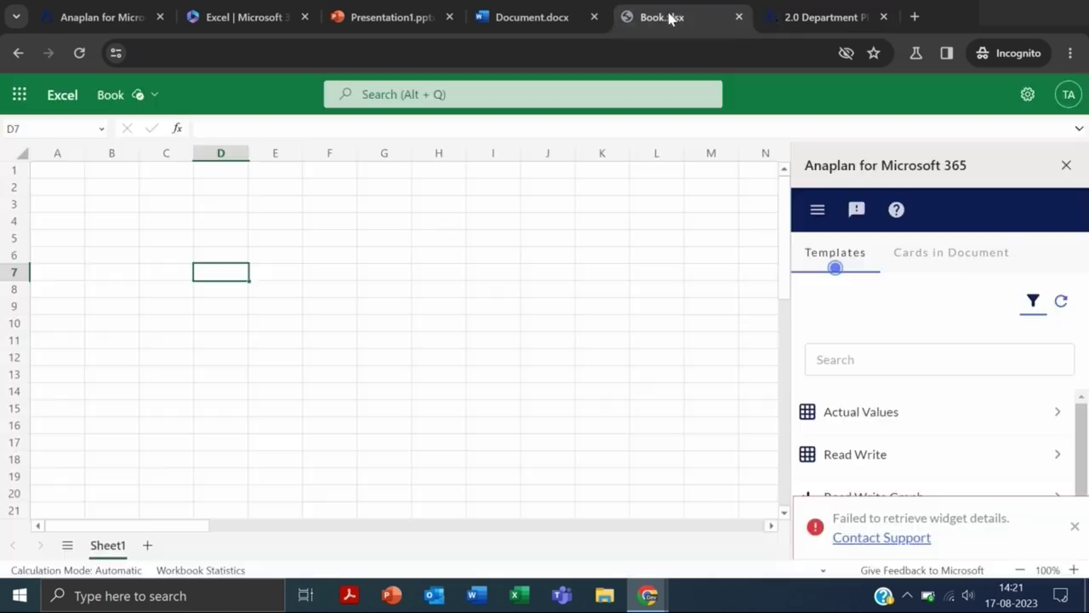
pyautogui.click(844, 421)
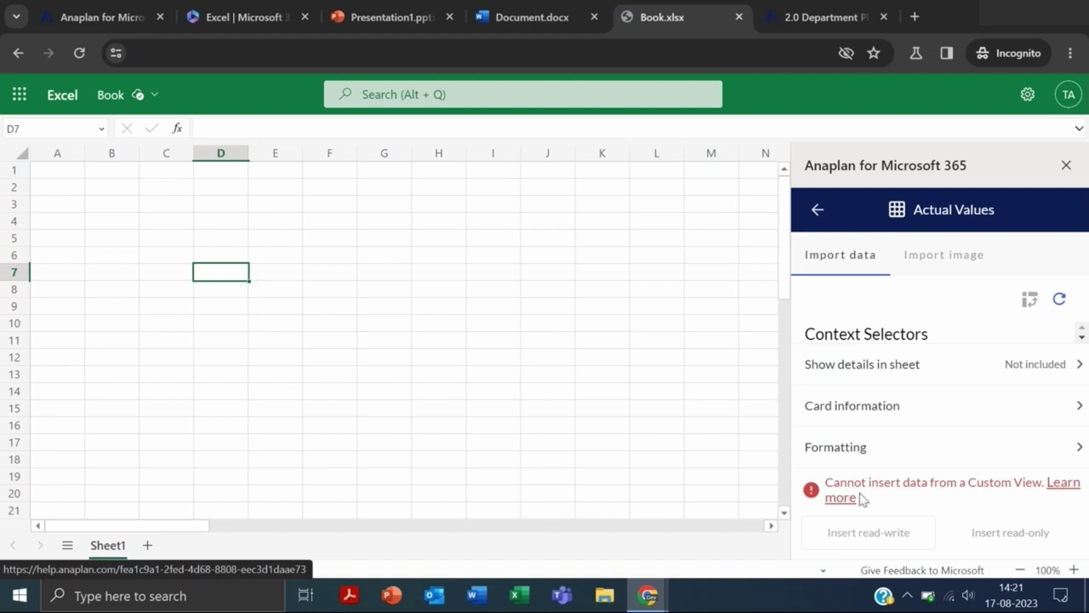
pyautogui.click(950, 263)
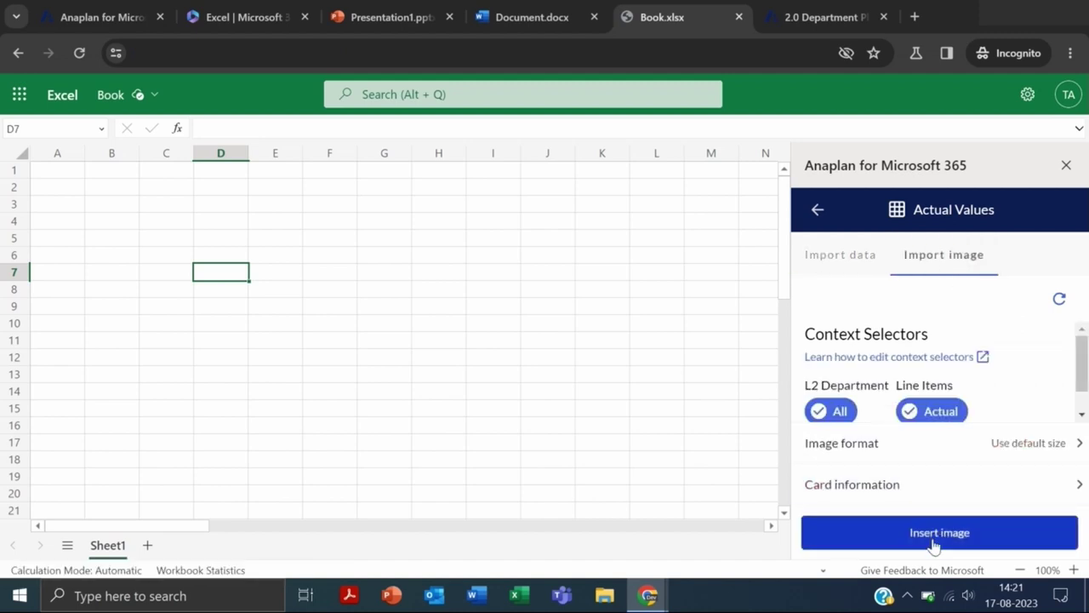
pyautogui.click(934, 539)
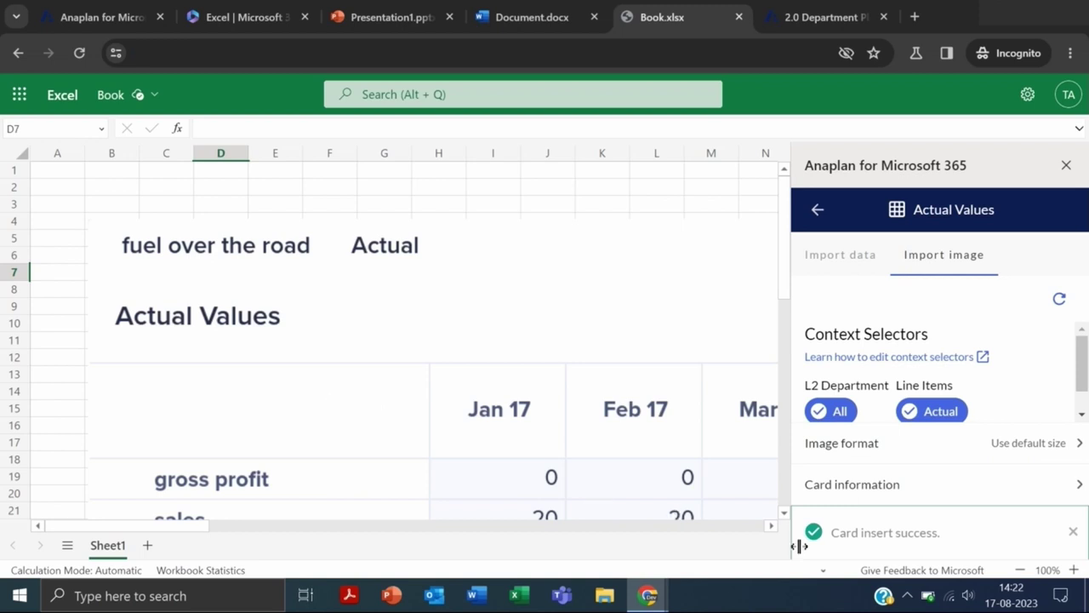
# Zoom the sheet out to 50% to fit the whole Actual Values image, comparing with the board
pyautogui.click(1019, 570)
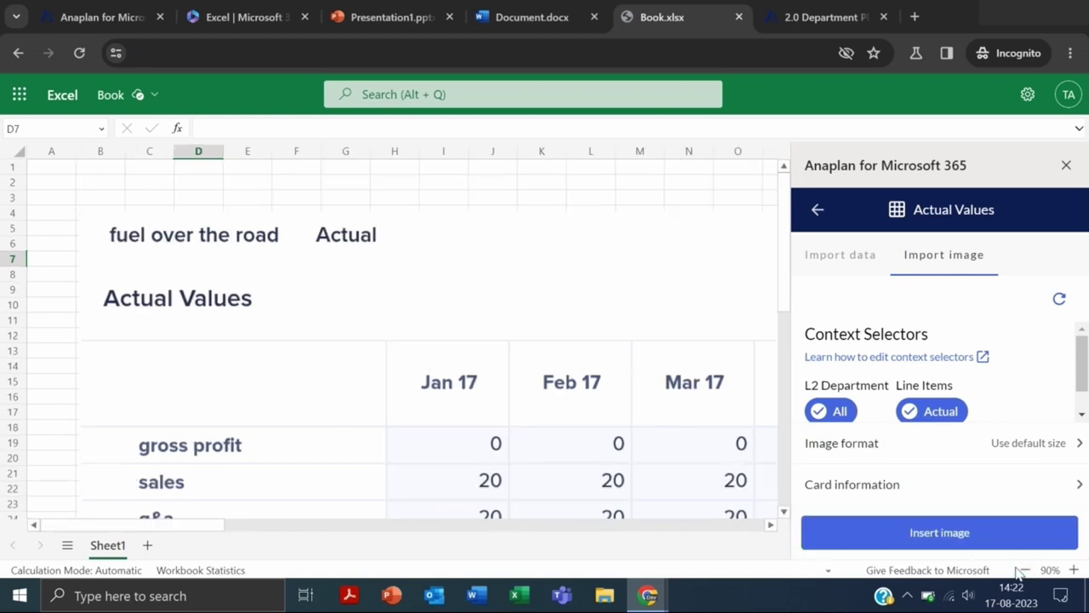
pyautogui.click(1024, 570)
pyautogui.click(1024, 571)
pyautogui.click(1024, 570)
pyautogui.click(1024, 570)
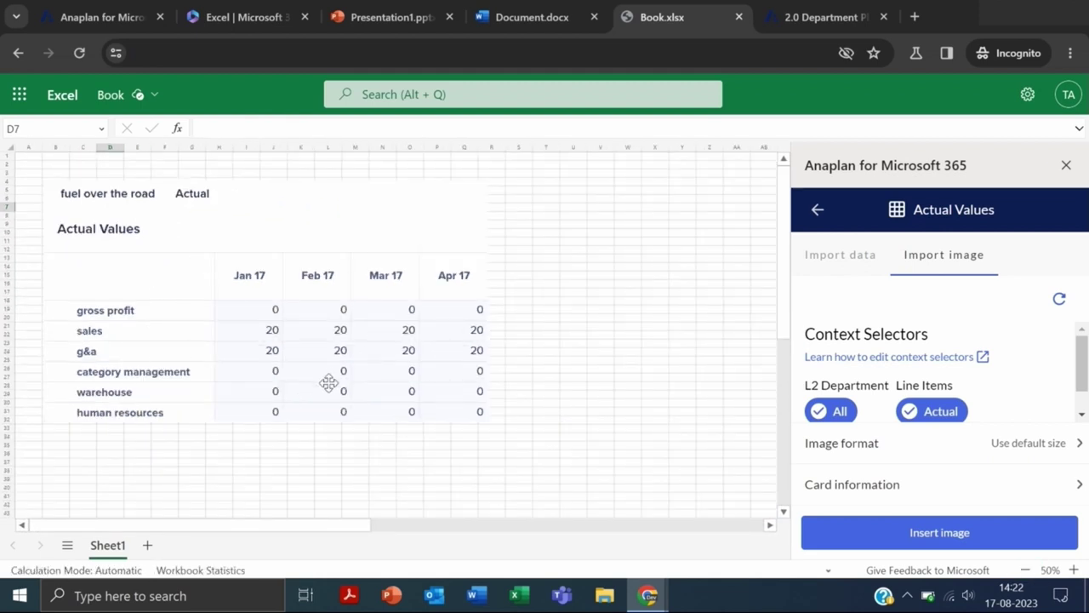
pyautogui.click(792, 16)
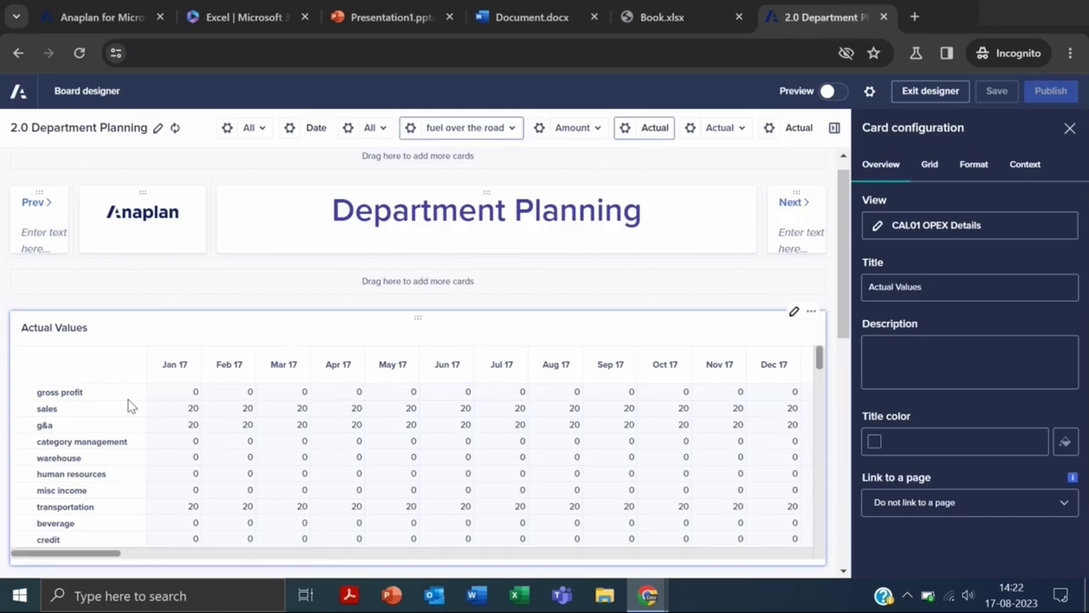
pyautogui.click(651, 17)
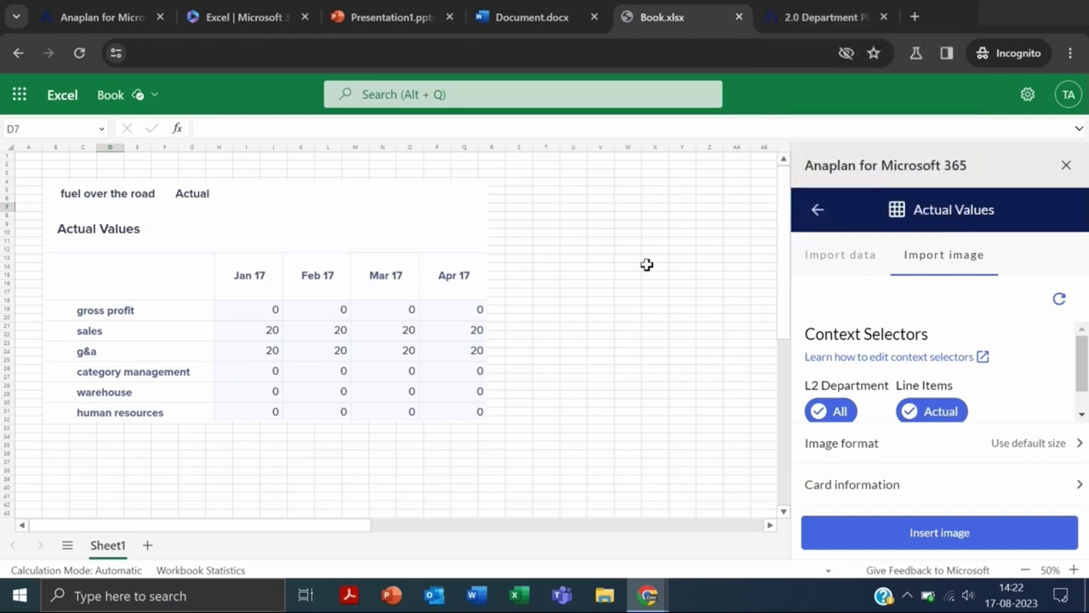
# Insert the Actual Values card as an image into the blank Document.docx in Word
pyautogui.click(514, 23)
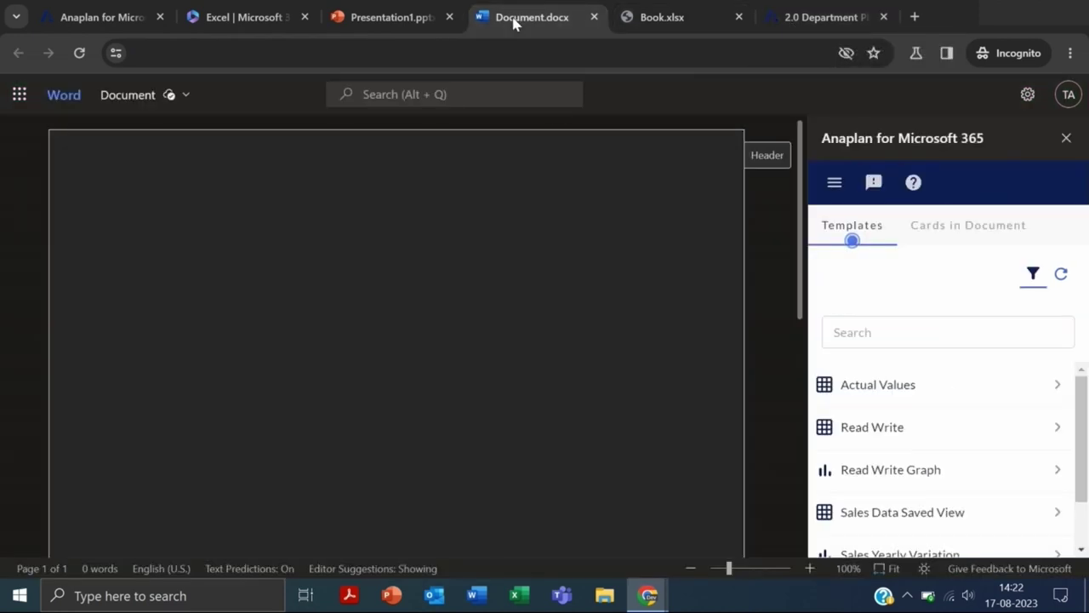
pyautogui.click(892, 394)
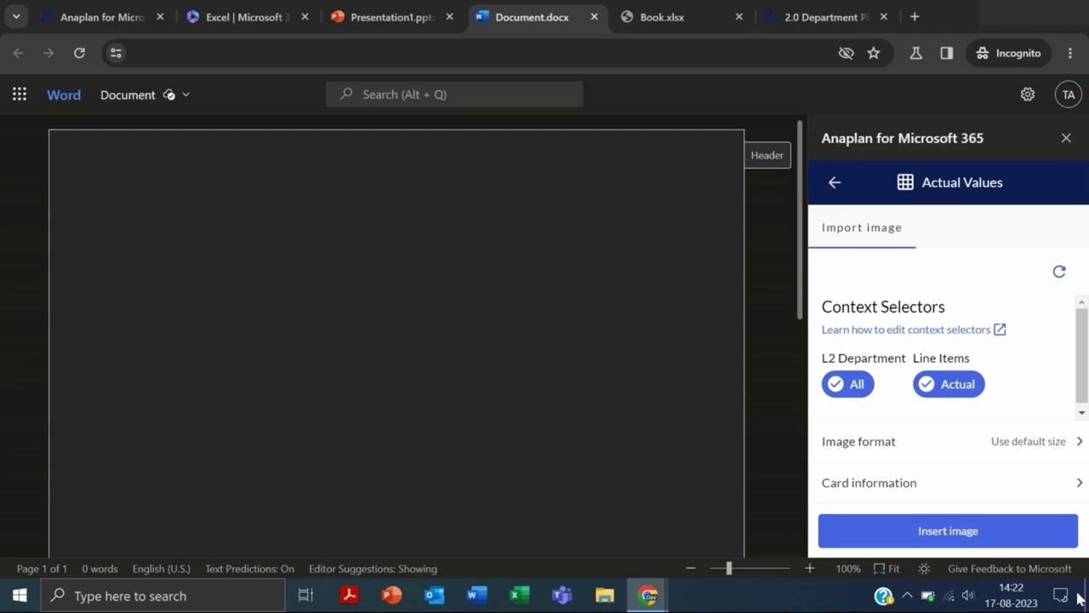
pyautogui.click(968, 540)
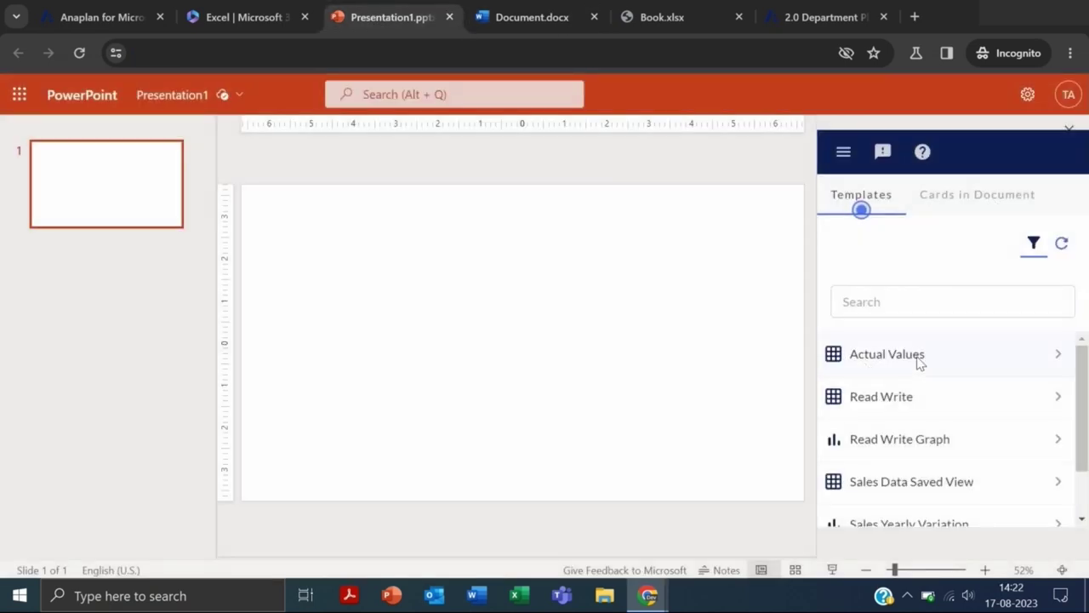
# Insert the Actual Values card image onto Presentation1's blank slide and return to Book.xlsx
pyautogui.click(917, 359)
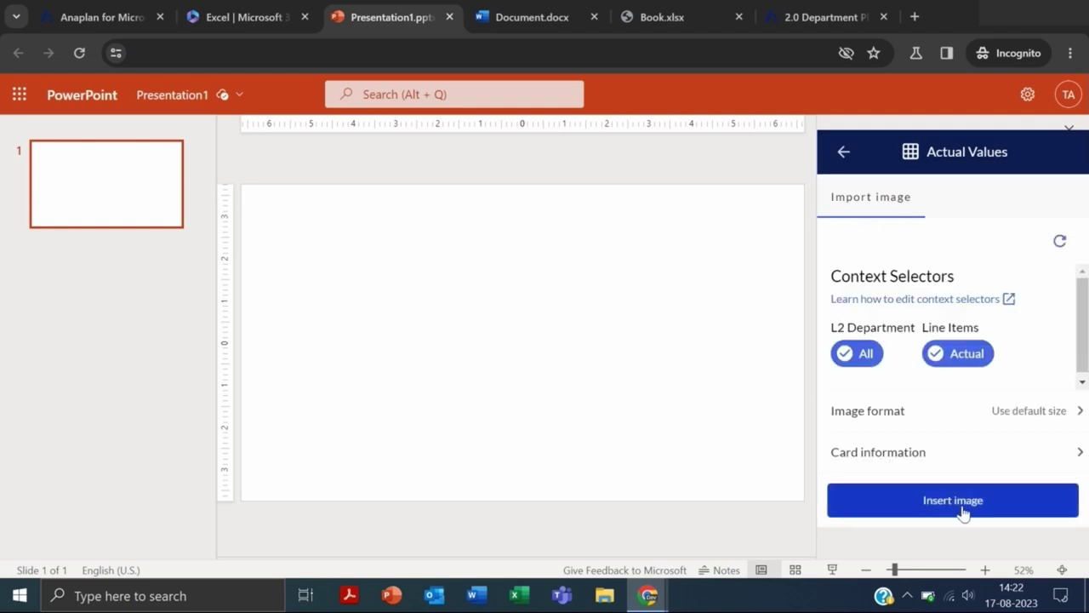
pyautogui.click(961, 506)
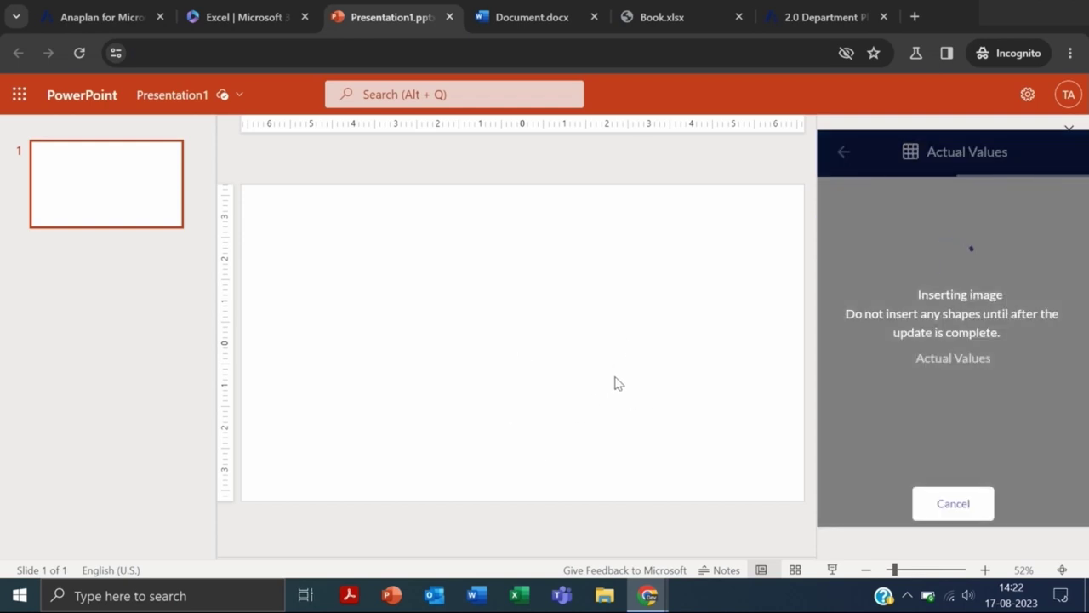
pyautogui.click(646, 20)
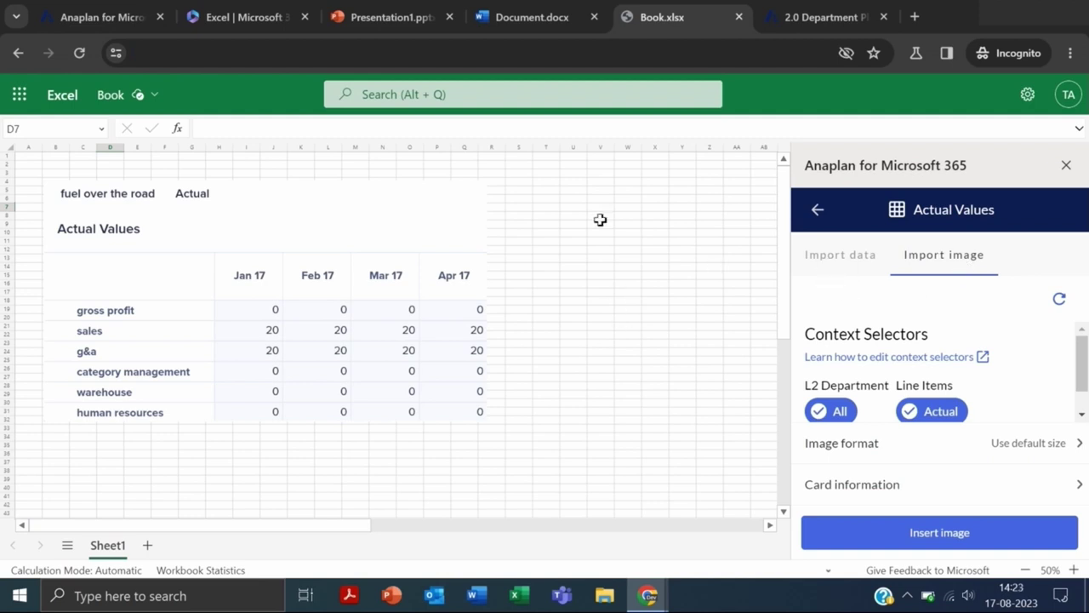
pyautogui.click(534, 18)
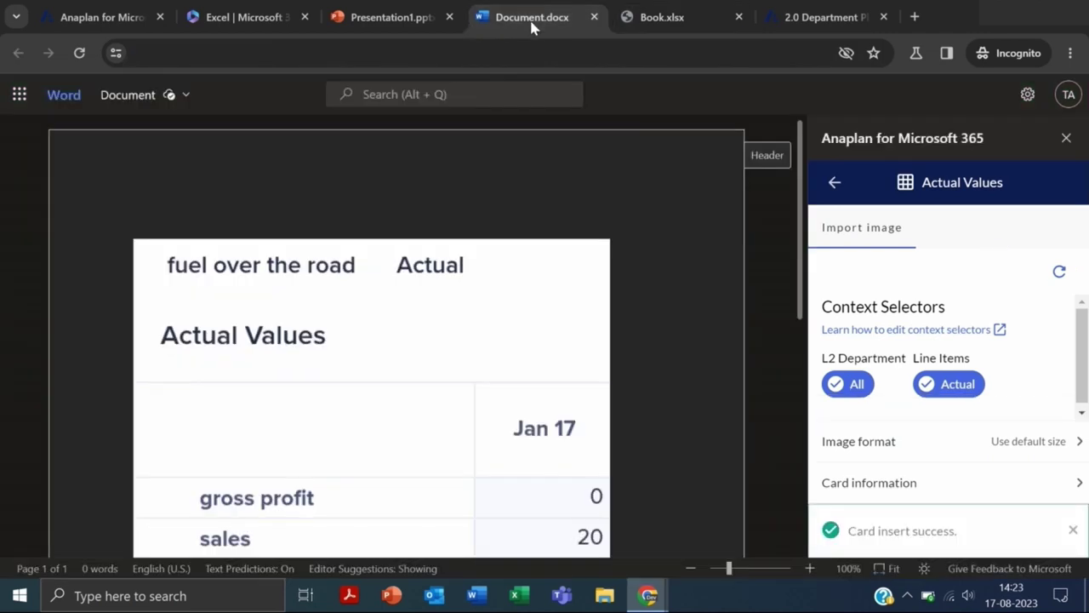
pyautogui.click(417, 27)
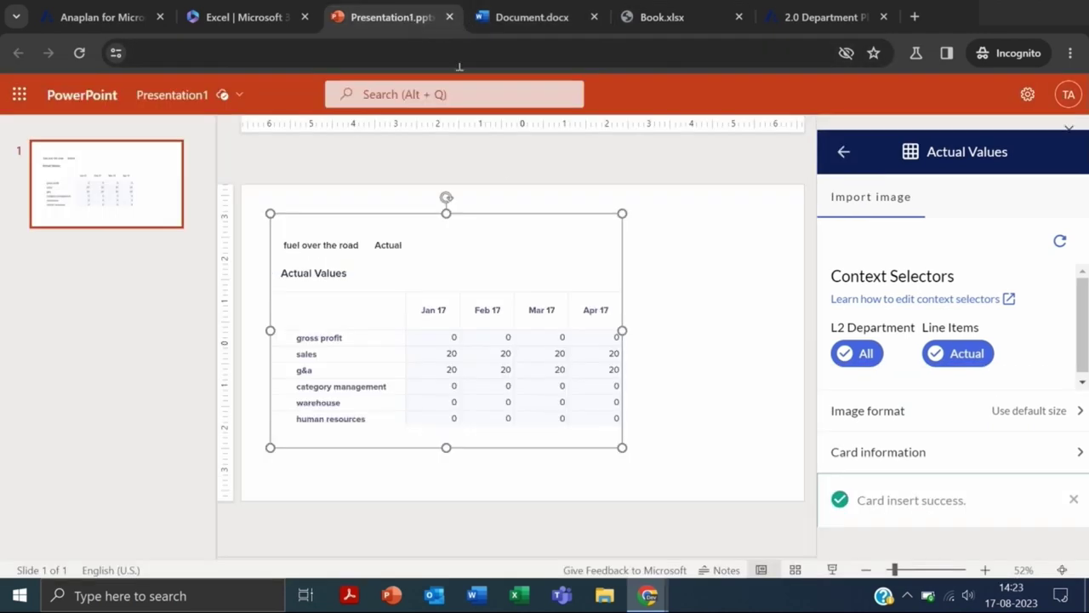
pyautogui.click(645, 18)
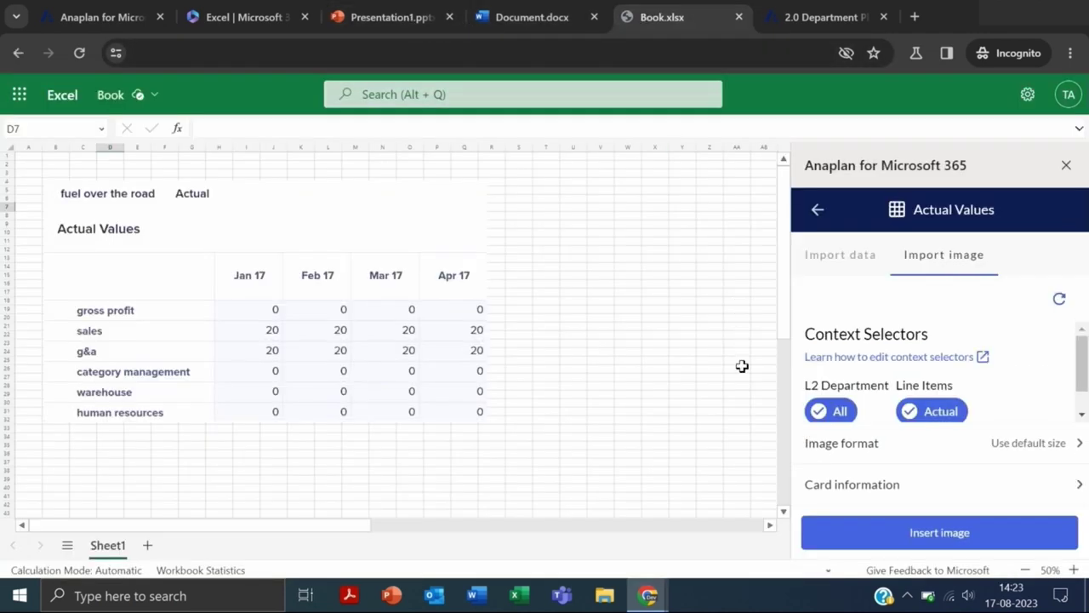
pyautogui.click(850, 259)
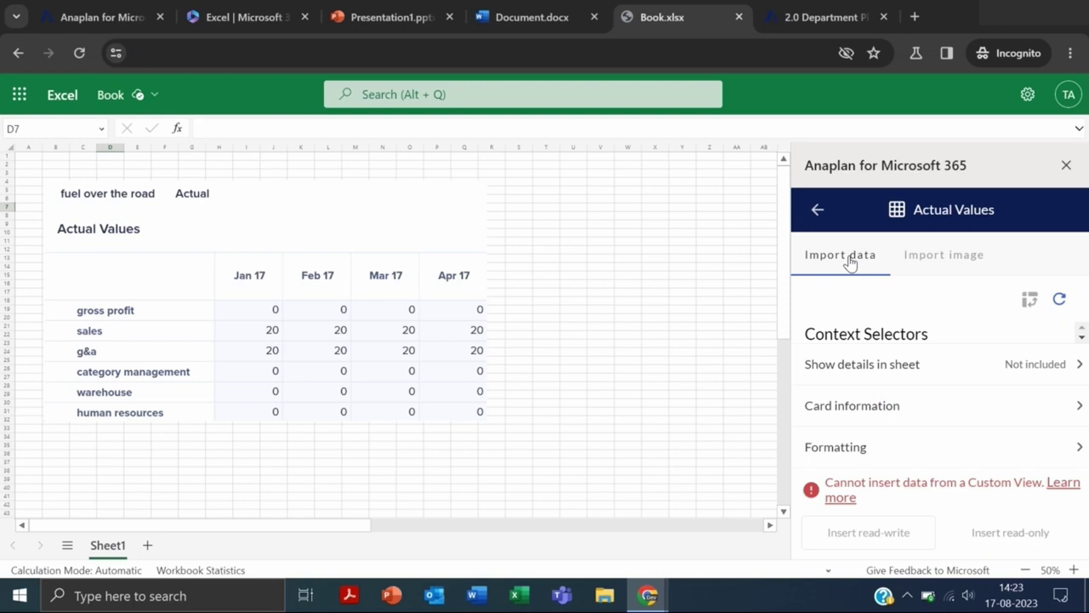
pyautogui.click(934, 266)
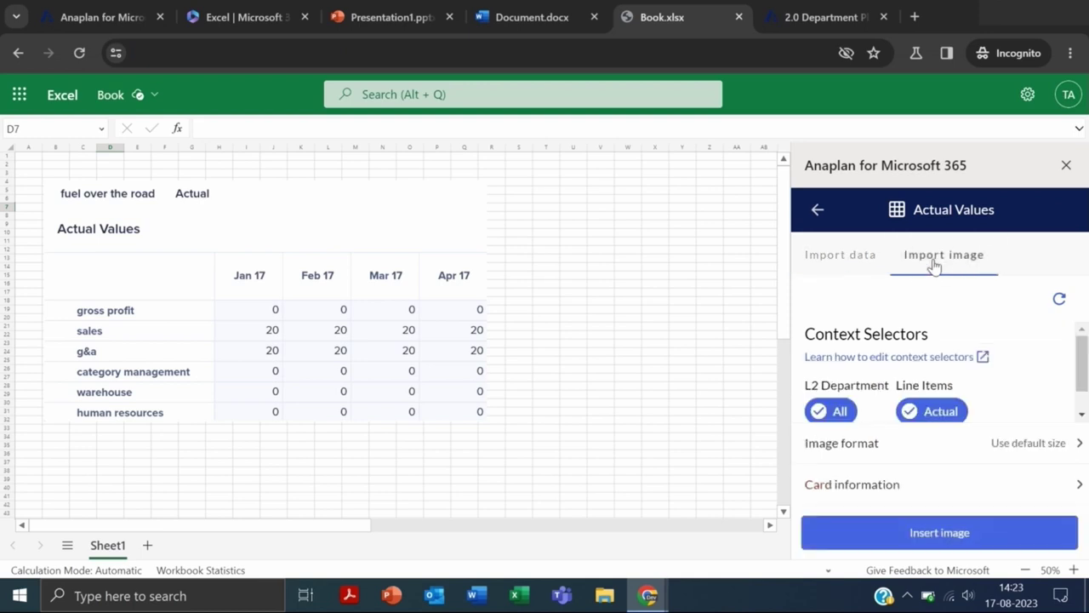